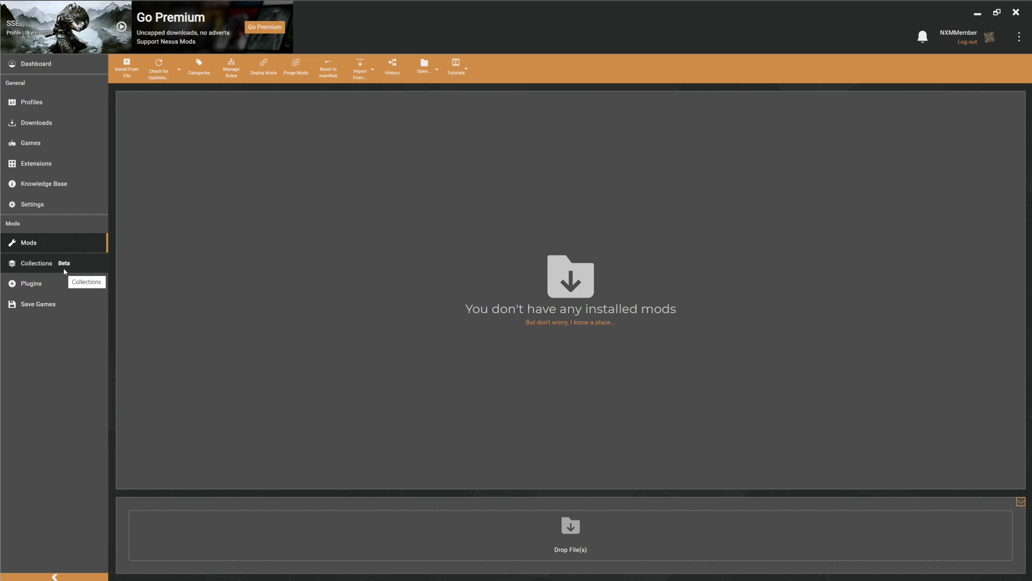
- Open the Collections section from the Vortex sidebar
left_click(64, 271)
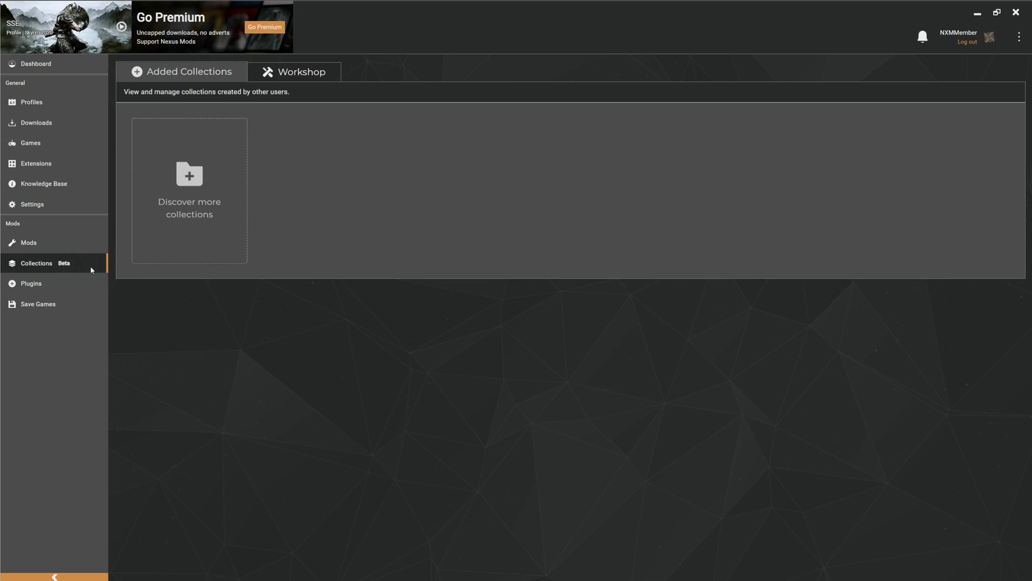
left_click(187, 232)
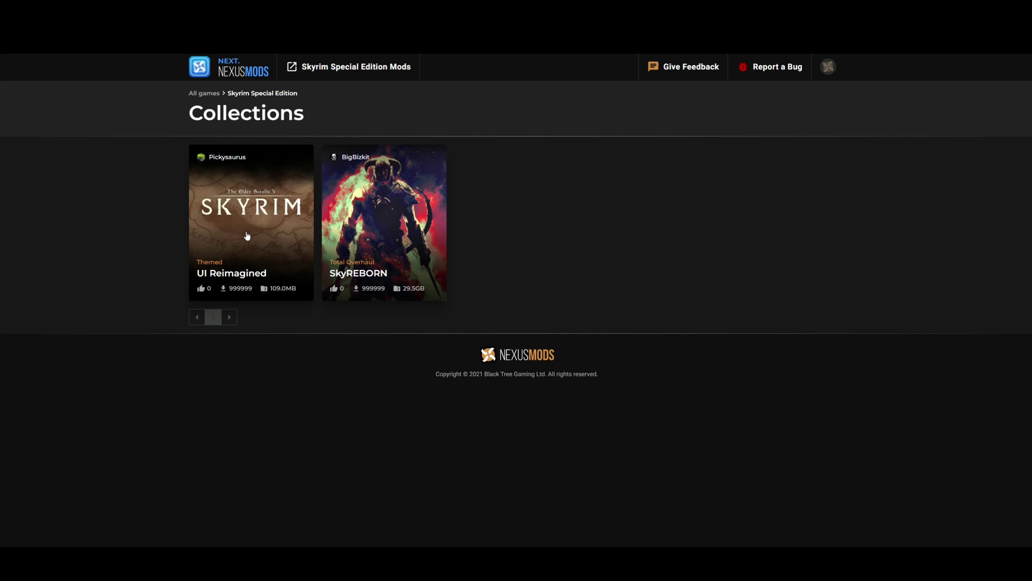
- Open the UI Reimagined collection and browse its Mods list, expanding A Matter of Time
left_click(247, 236)
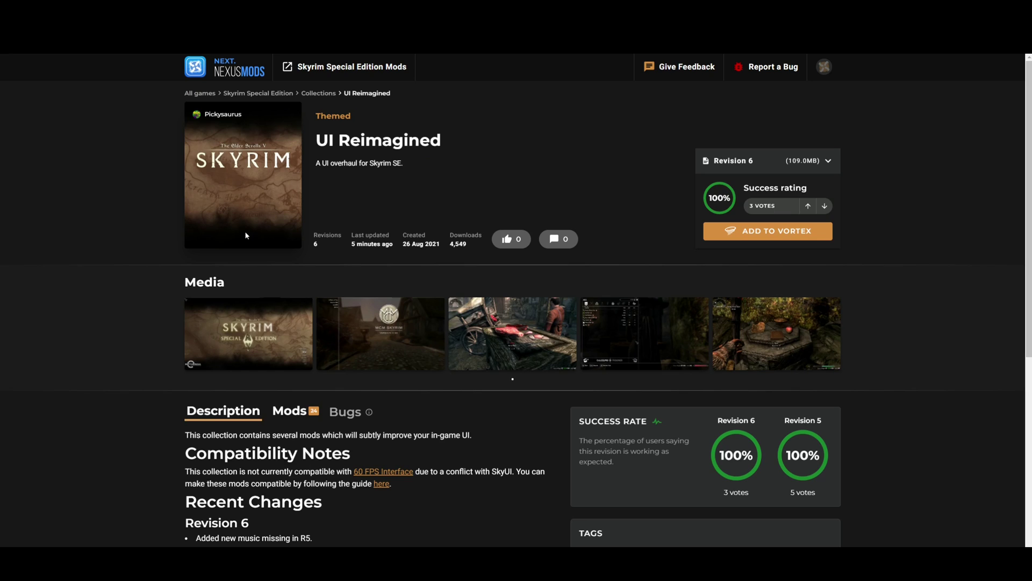
scroll(155, 321, "down", 4)
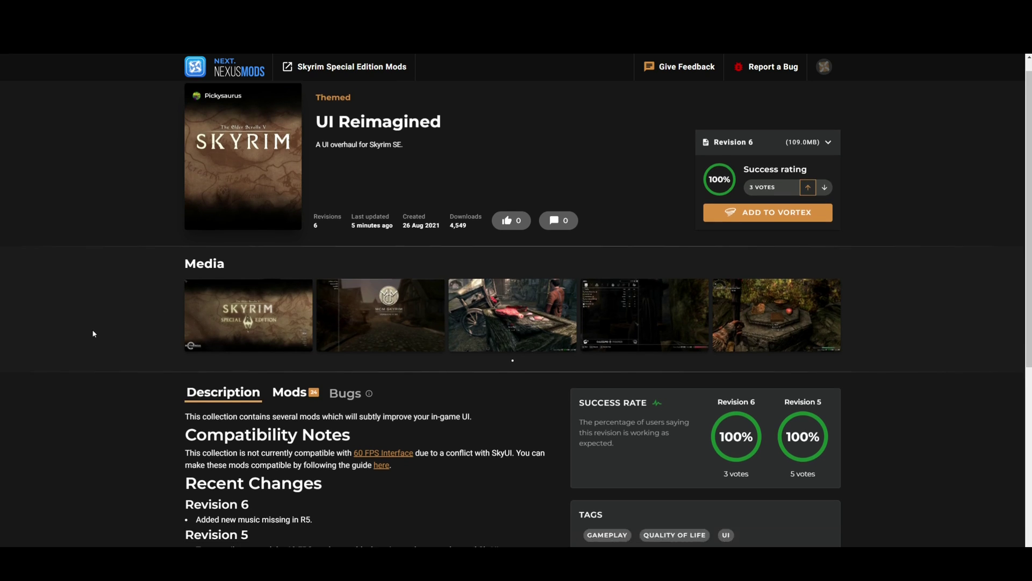
scroll(138, 342, "down", 2)
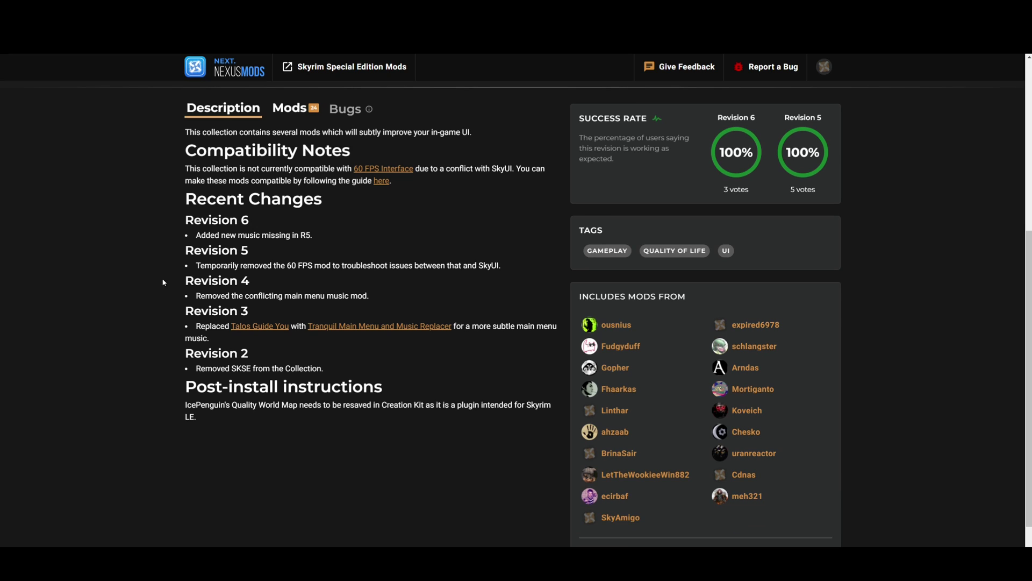
left_click(294, 113)
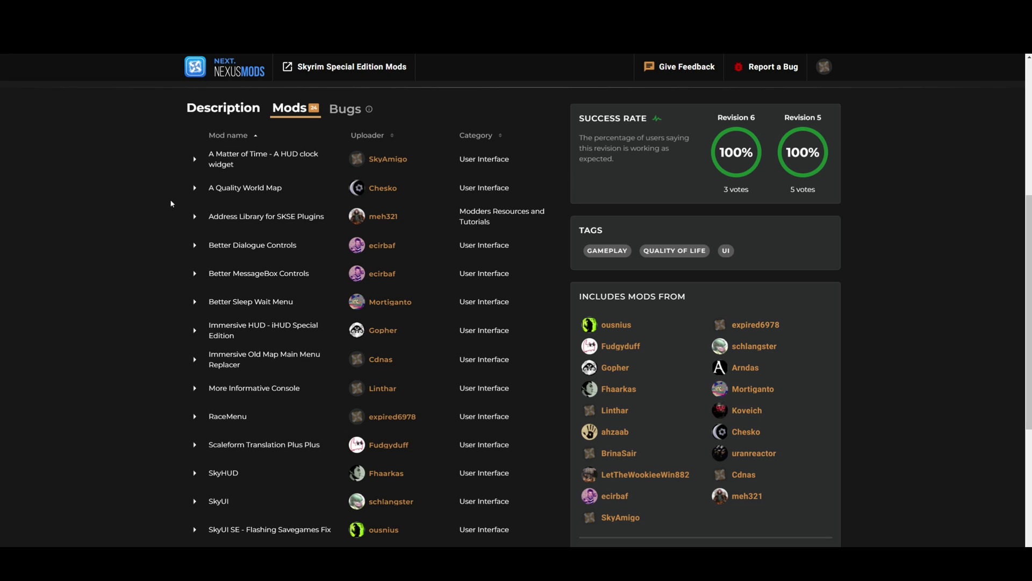
scroll(164, 242, "down", 3)
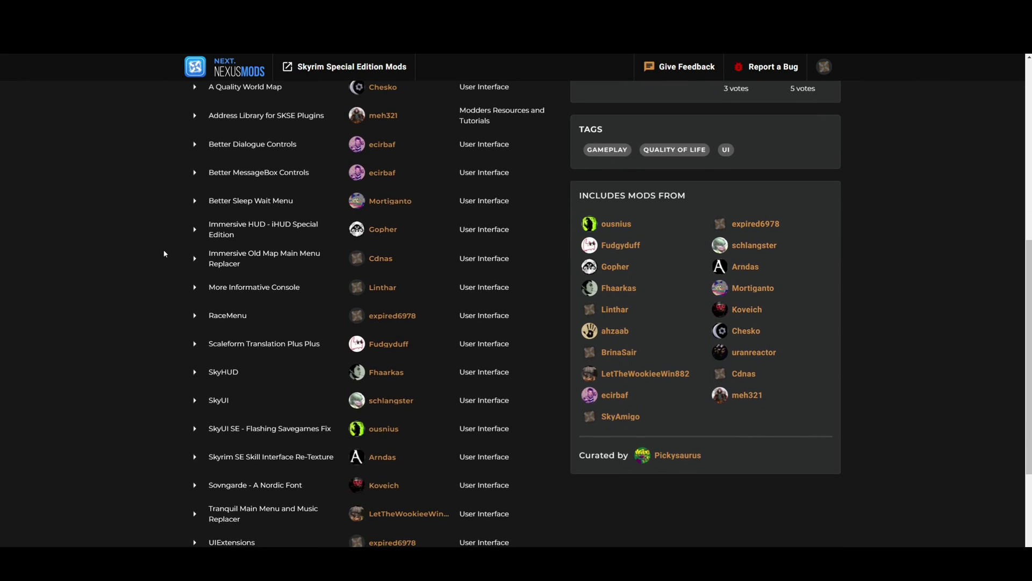
scroll(164, 252, "up", 2)
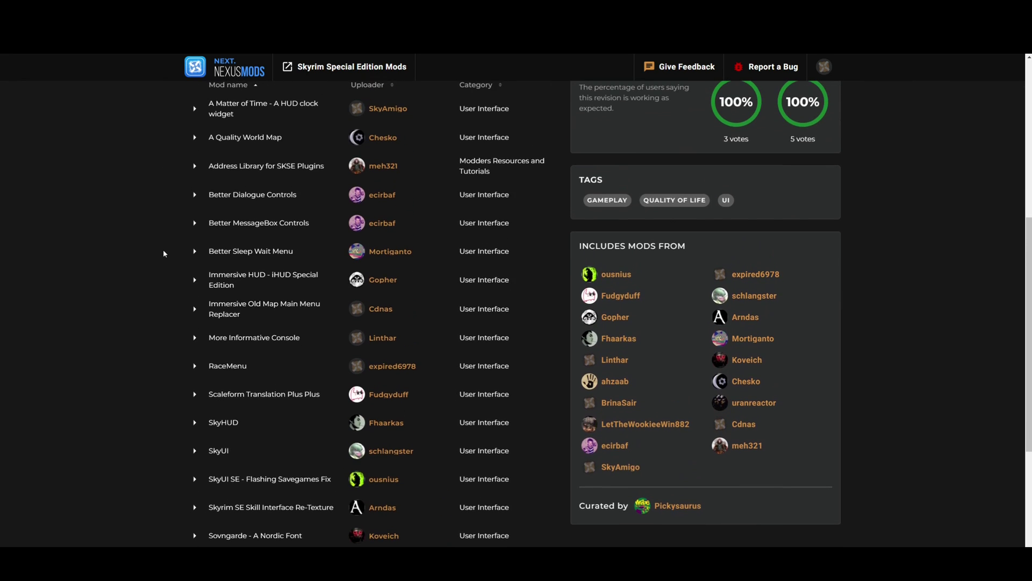
scroll(163, 250, "up", 1)
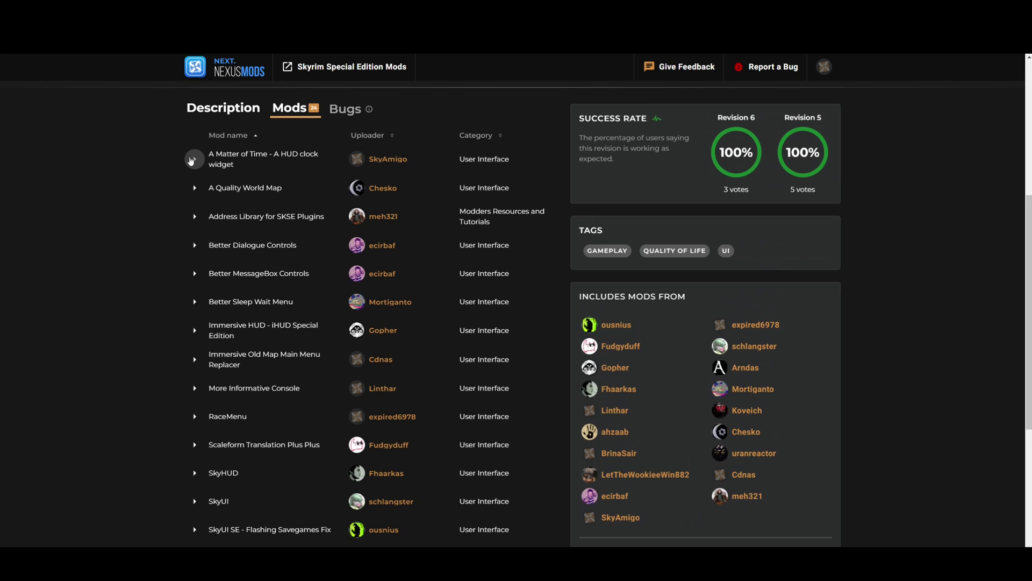
left_click(192, 159)
mouse_move(228, 155)
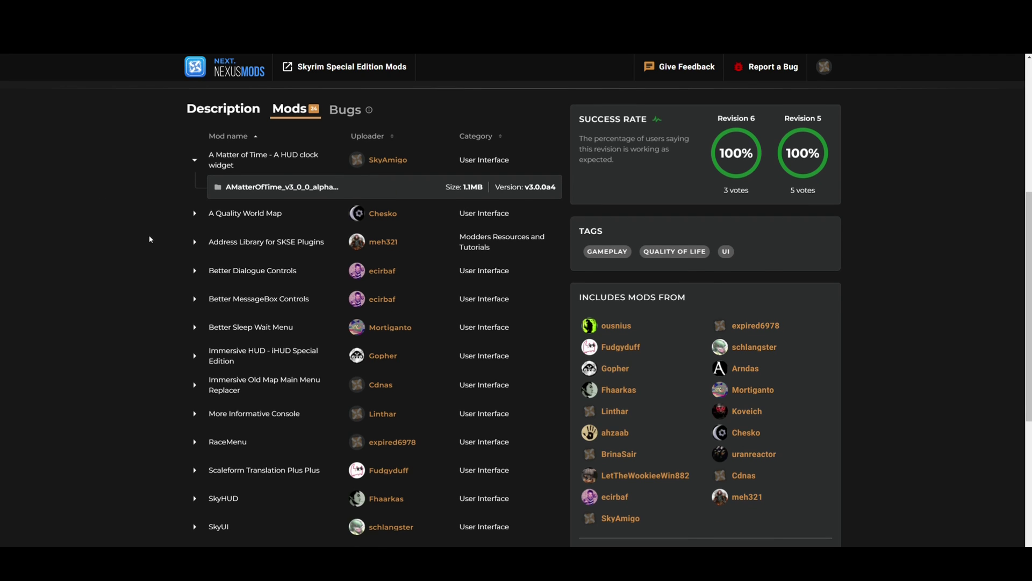
scroll(150, 239, "up", 5)
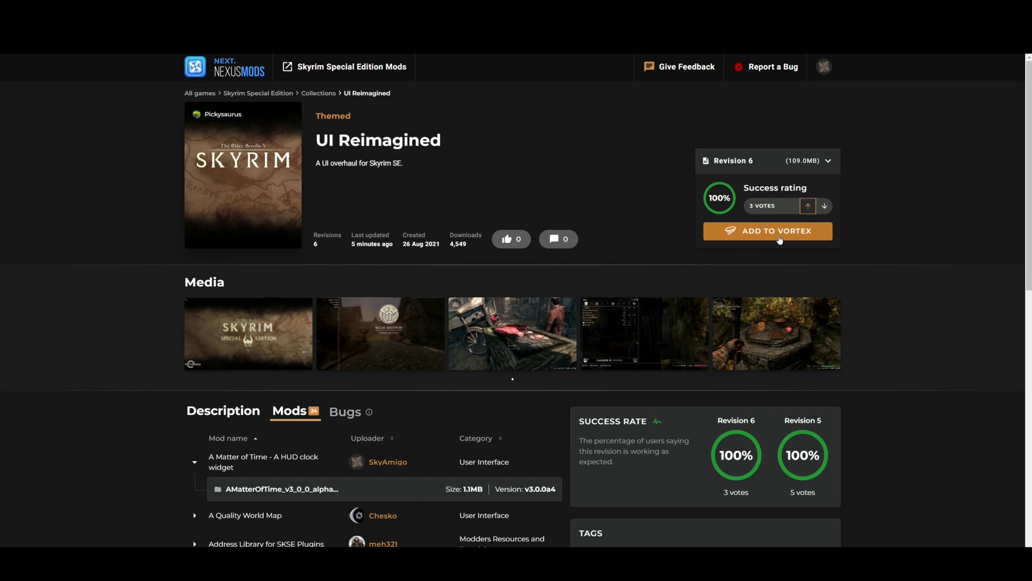
- Add UI Reimagined to Vortex and start installing it immediately
left_click(780, 237)
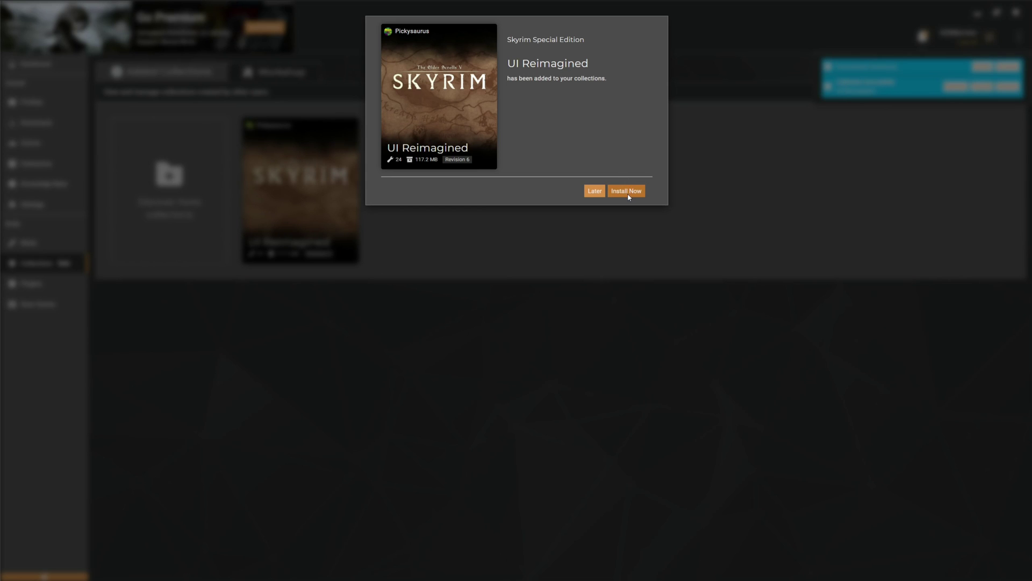
left_click(628, 192)
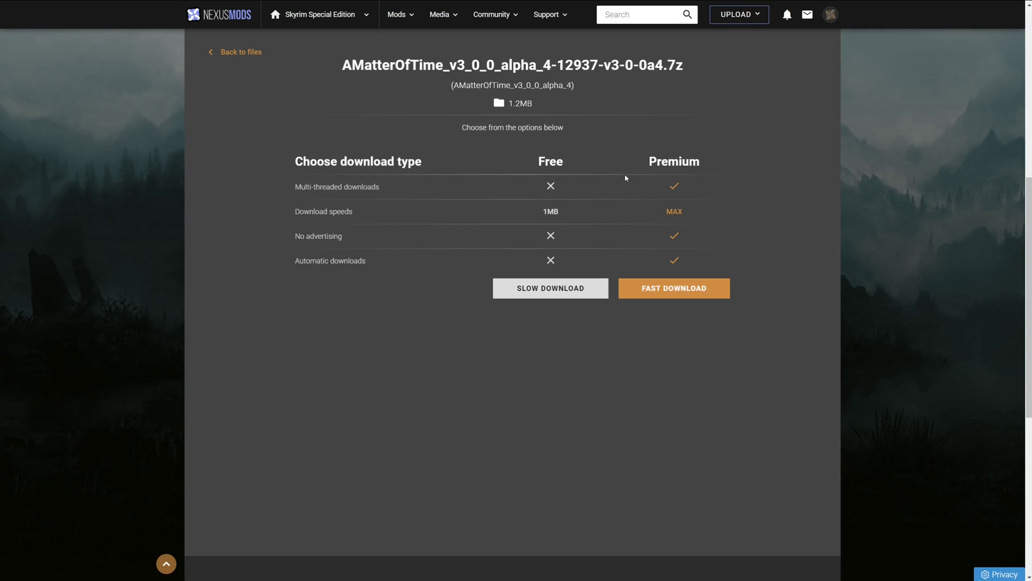
- Start the free slow downloads of A Matter of Time and More Informative Console
left_click(557, 293)
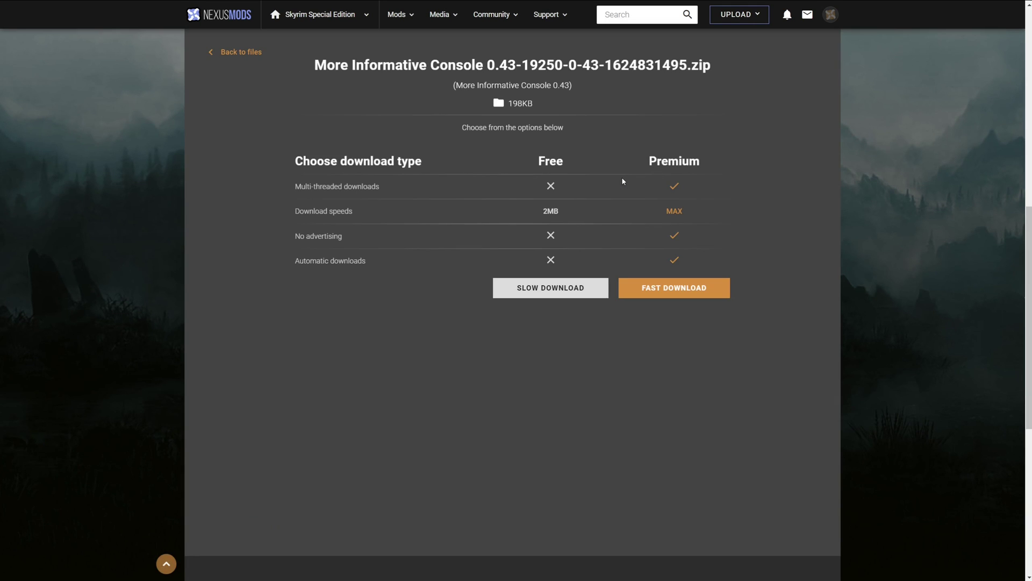
left_click(564, 292)
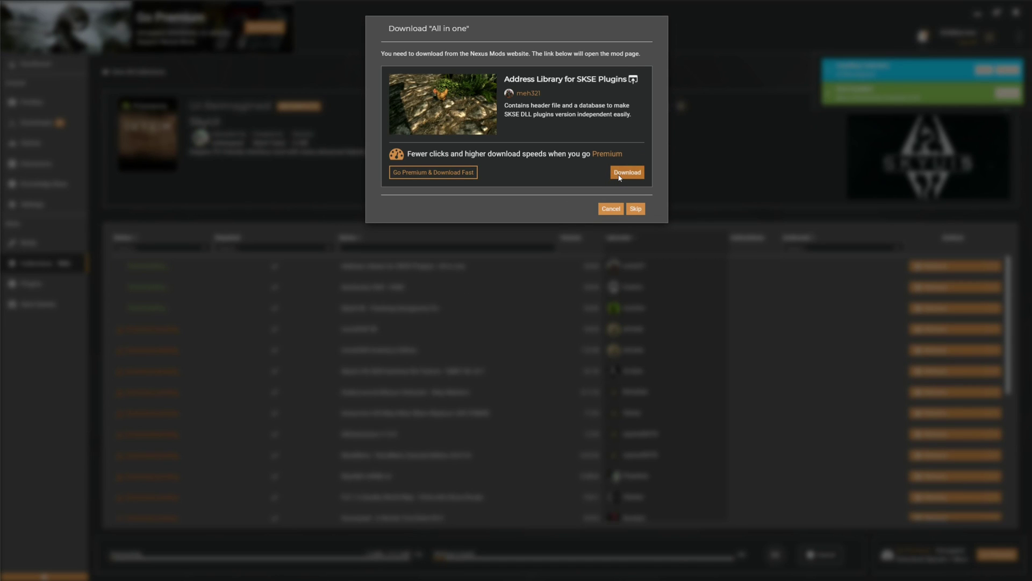
- Request the Address Library for SKSE Plugins download, then close the installation-complete notice
left_click(619, 177)
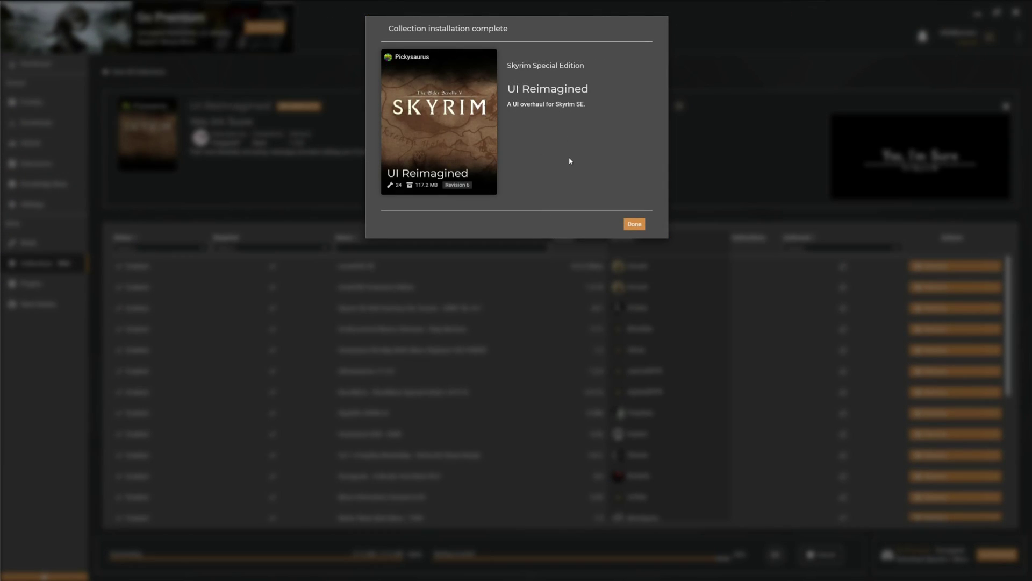
left_click(635, 226)
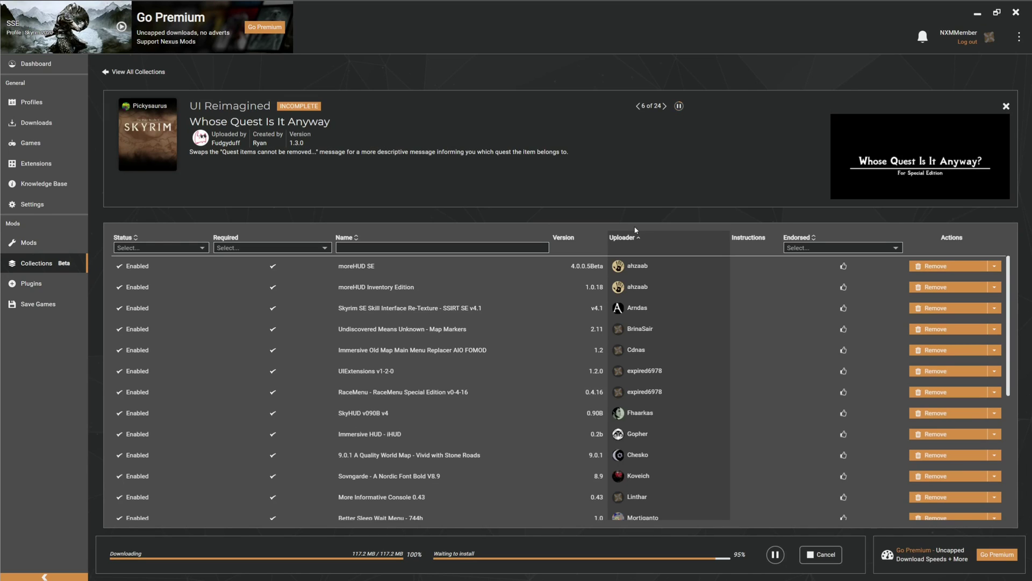
- Browse the Mods page to confirm every UI Reimagined mod is Enabled
left_click(56, 242)
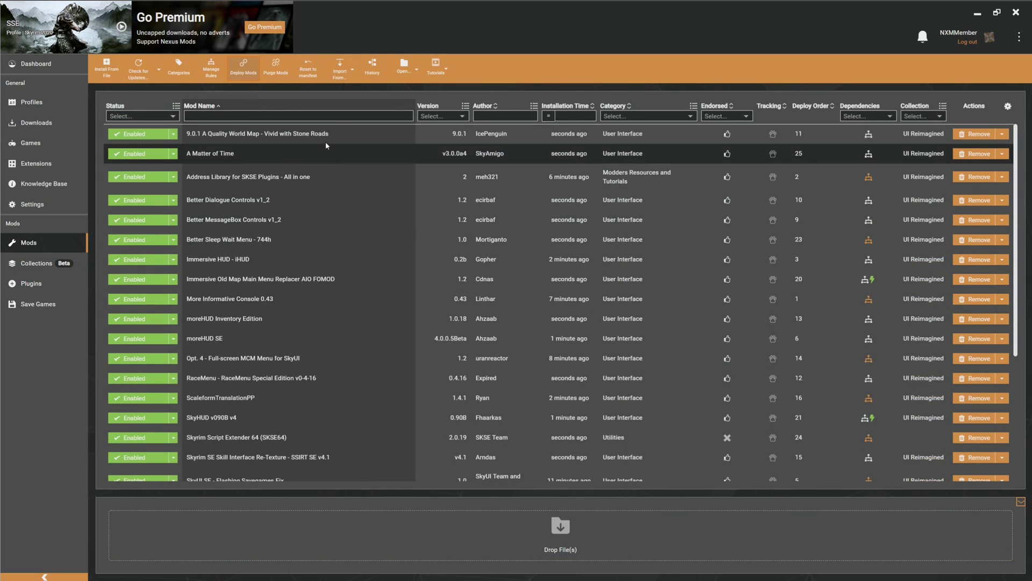
scroll(347, 382, "down", 3)
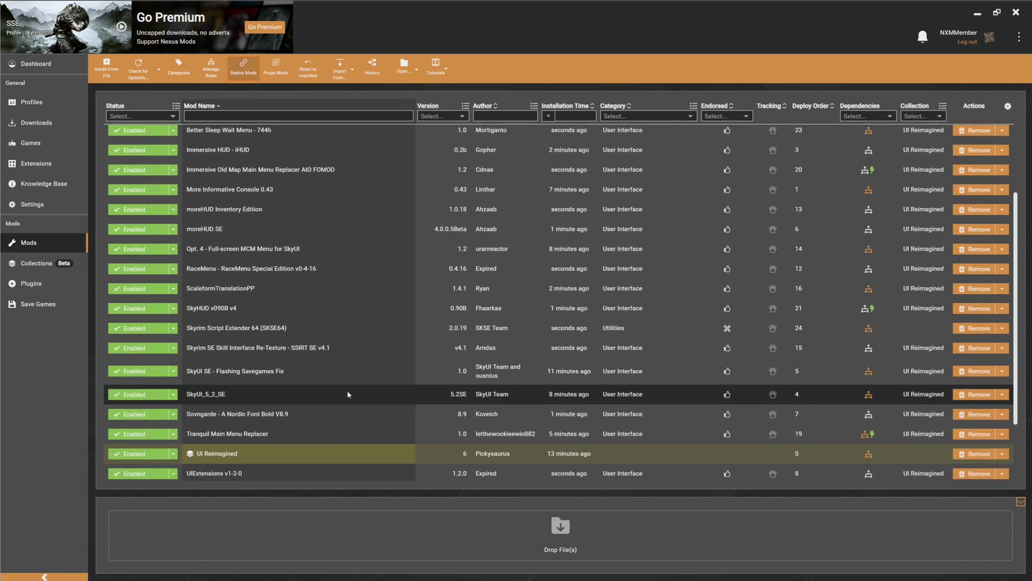
scroll(347, 394, "down", 2)
scroll(343, 380, "up", 5)
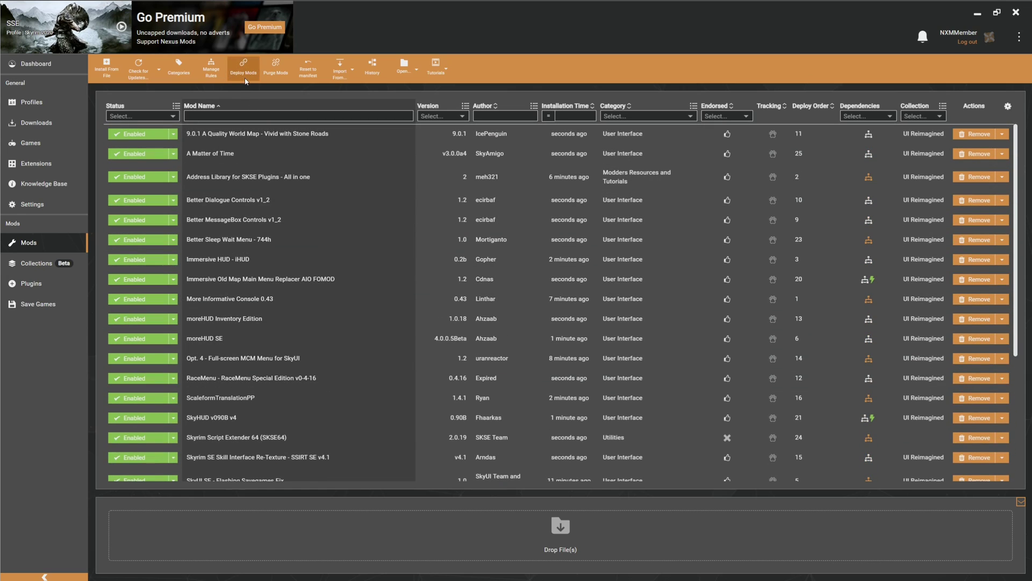
- Deploy the enabled mods and launch Skyrim Special Edition
left_click(245, 78)
left_click(121, 28)
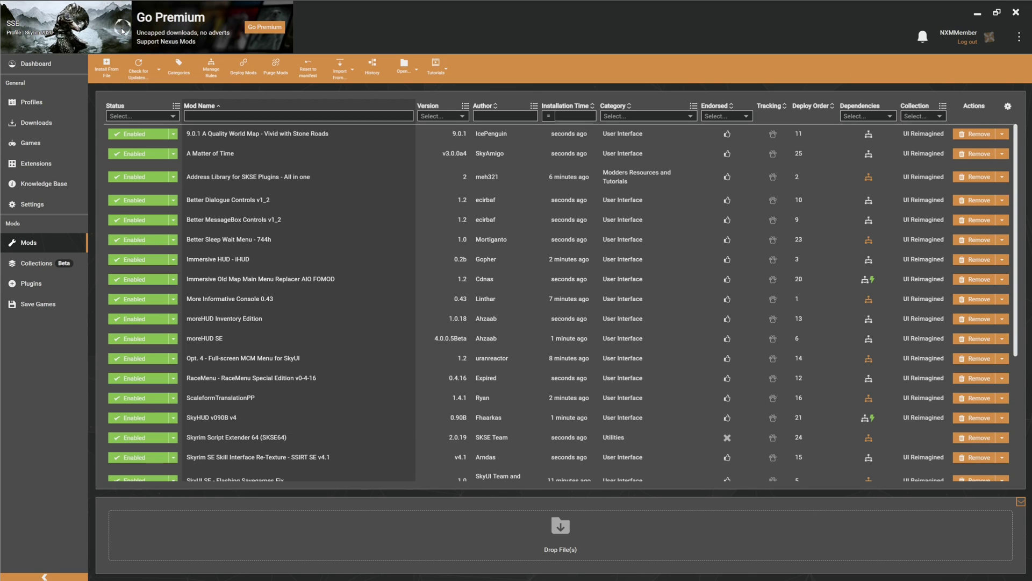